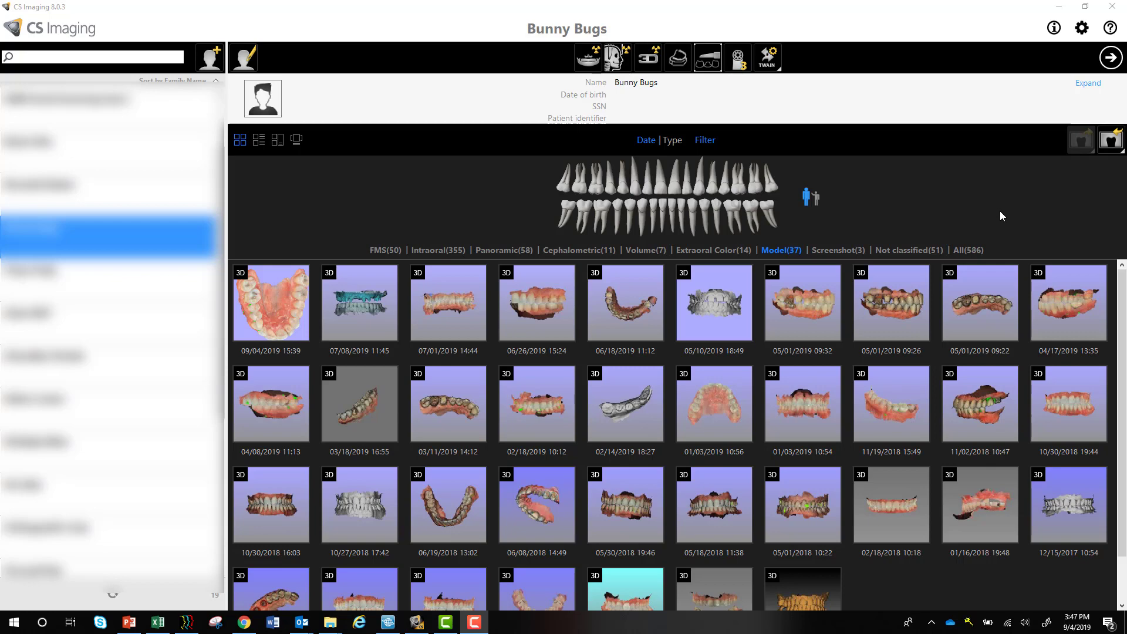
# Launch CS ScanFlow for the patient, sign in with the account password, and open the Scan workspace
pyautogui.click(711, 59)
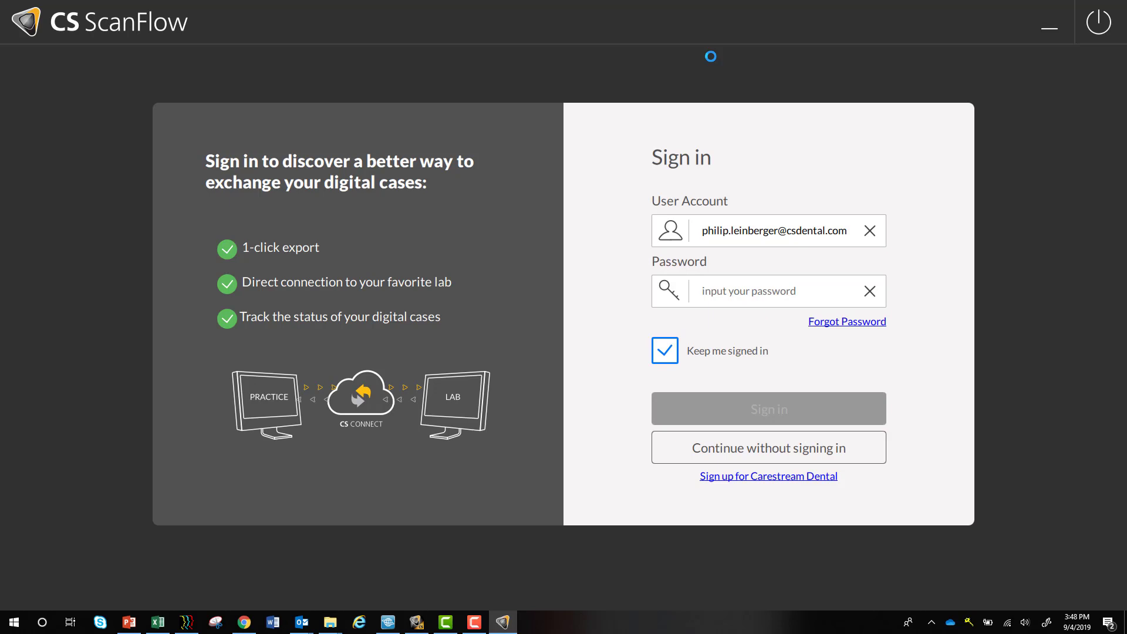
pyautogui.click(777, 292)
pyautogui.write('*************')
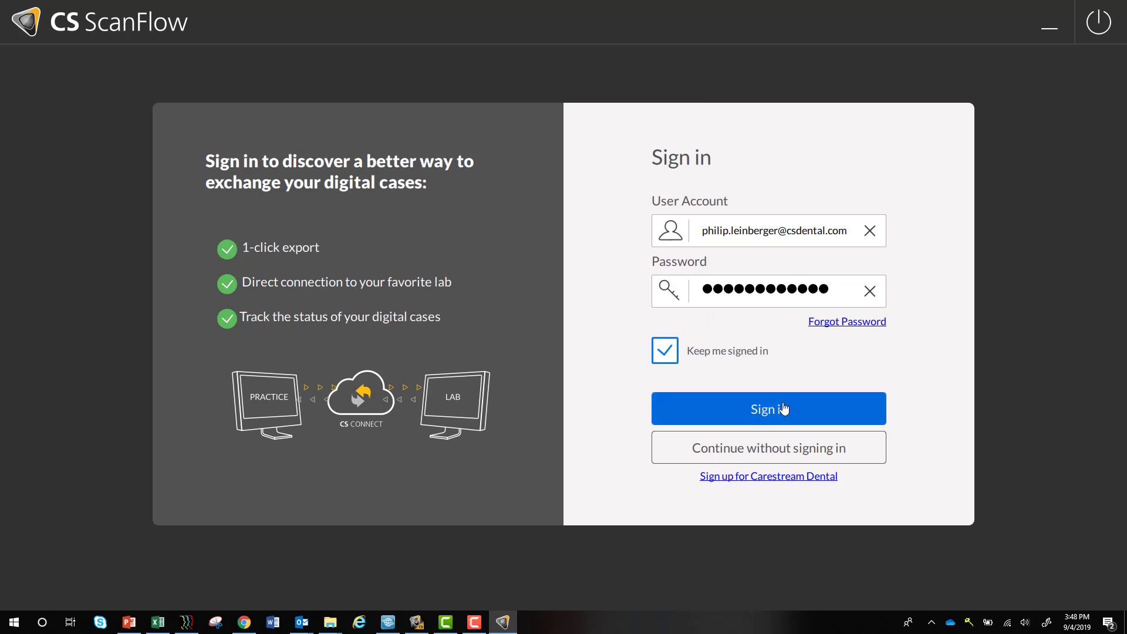
pyautogui.click(783, 408)
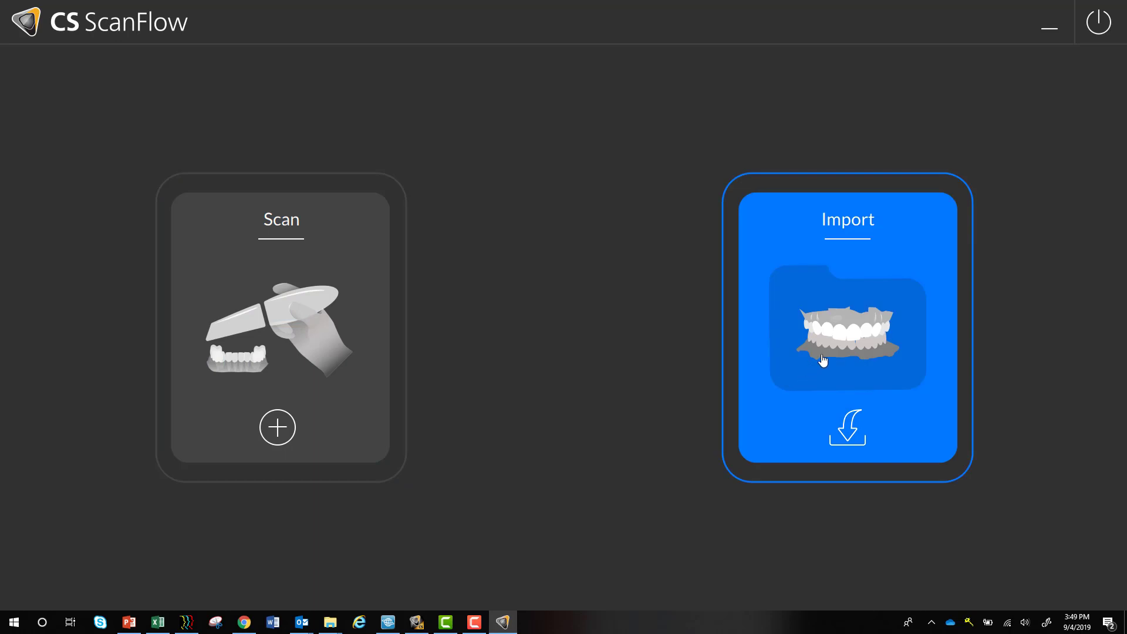
pyautogui.click(356, 345)
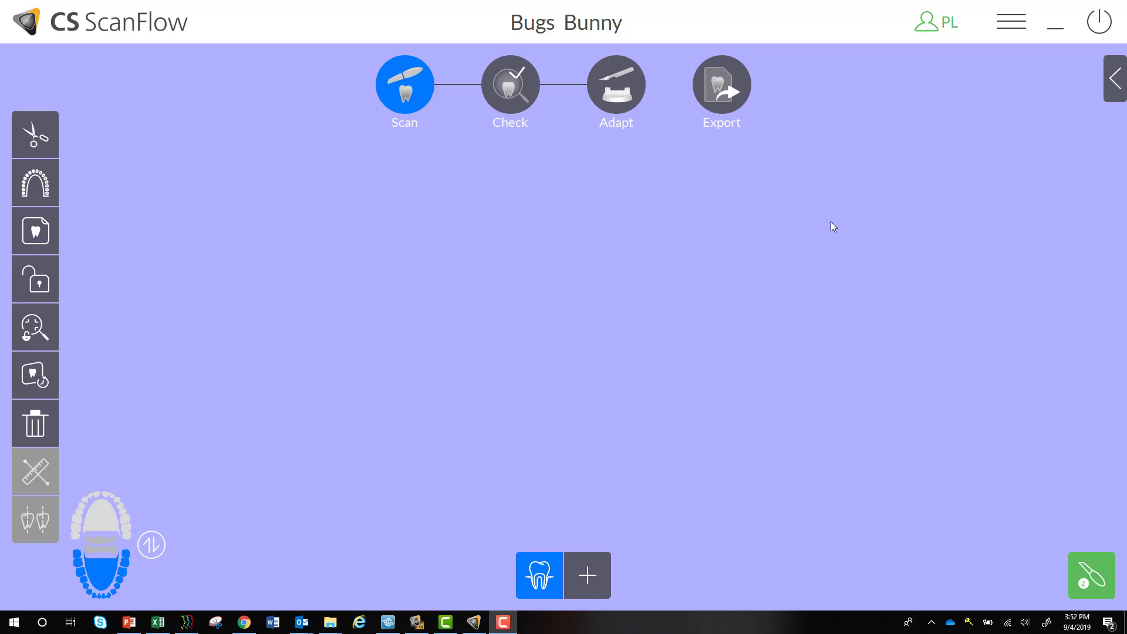
# Review the account options for switching account and signing out
pyautogui.click(929, 32)
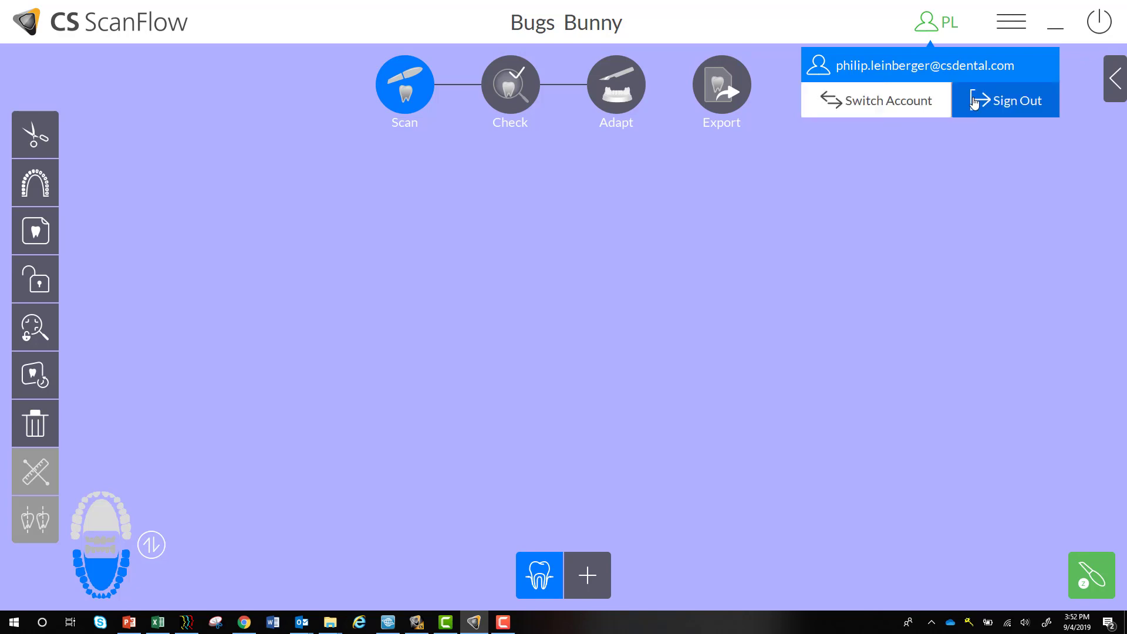
pyautogui.click(841, 28)
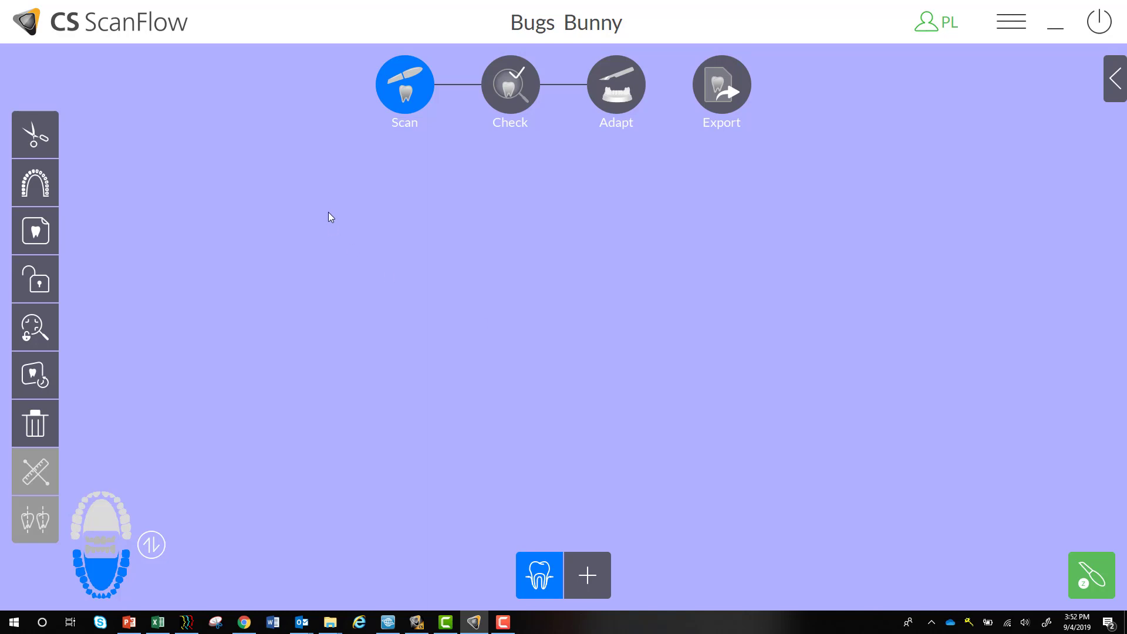
pyautogui.click(695, 110)
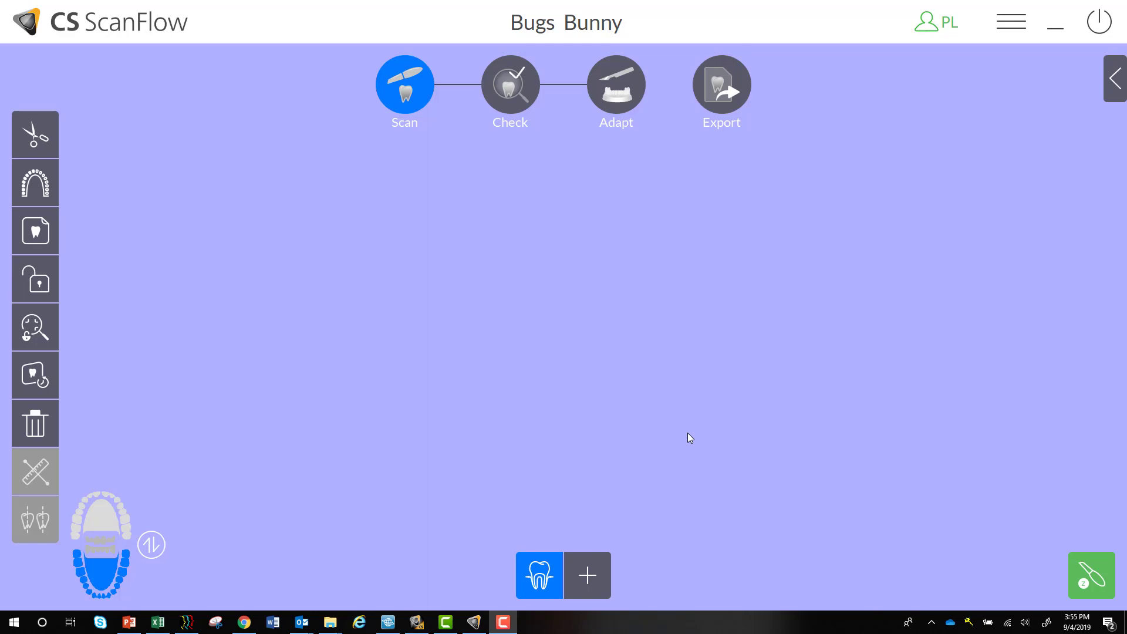
# Review the additional scan catalogs that can be added: Scan Body, Impression, Post Scan and Extra
pyautogui.click(588, 577)
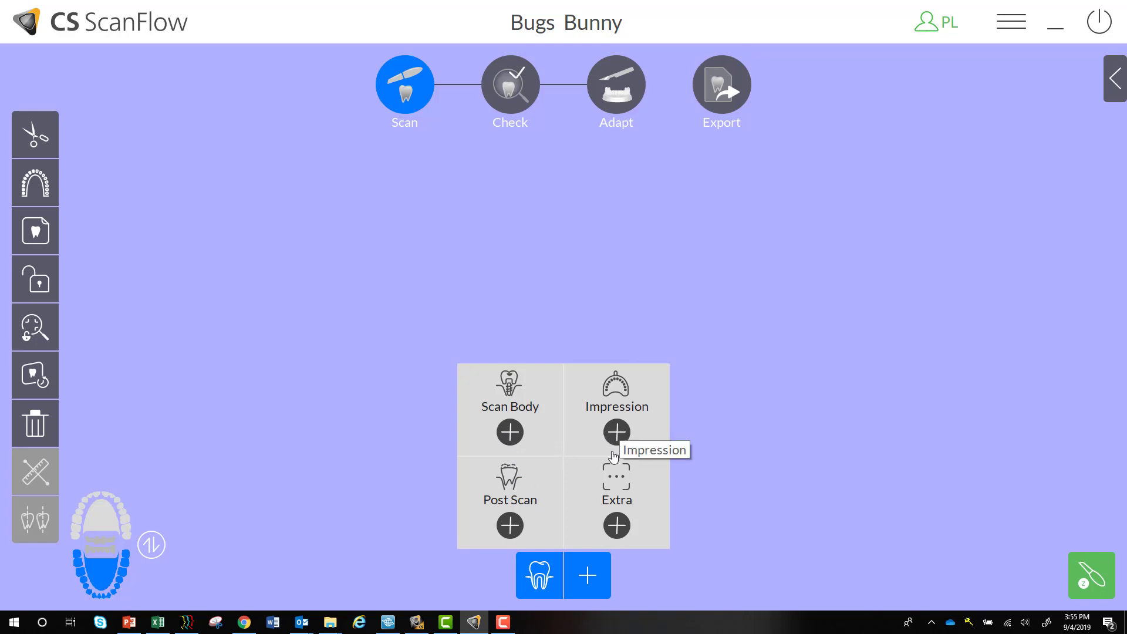
pyautogui.click(617, 528)
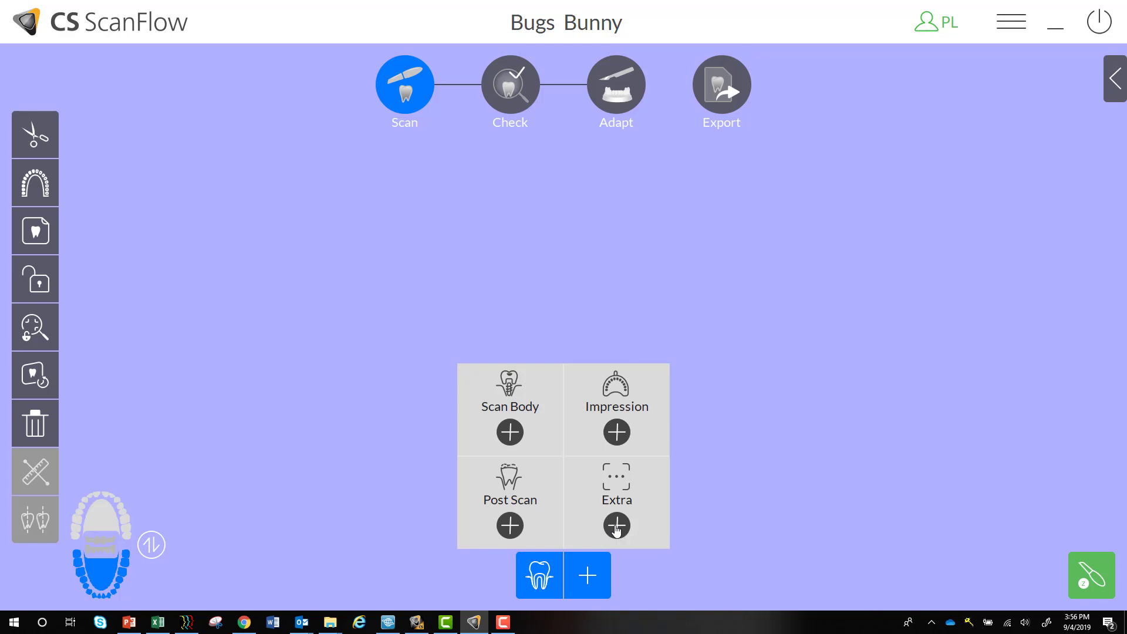
pyautogui.click(269, 548)
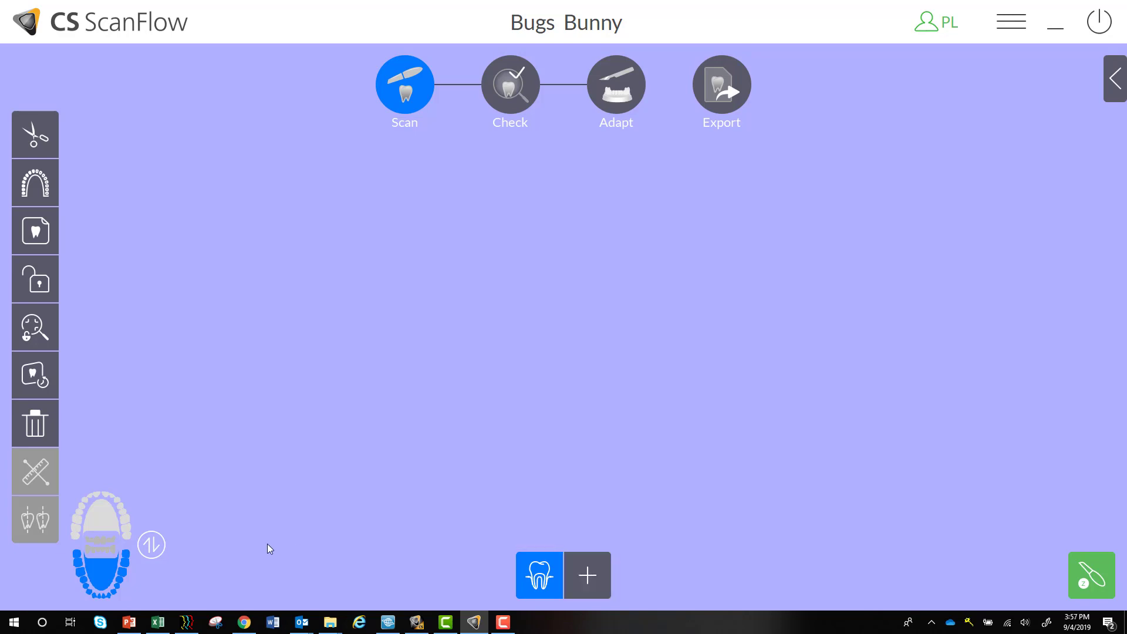
# Set the upper jaw as the scan target and resize the scanner's live video preview
pyautogui.click(100, 524)
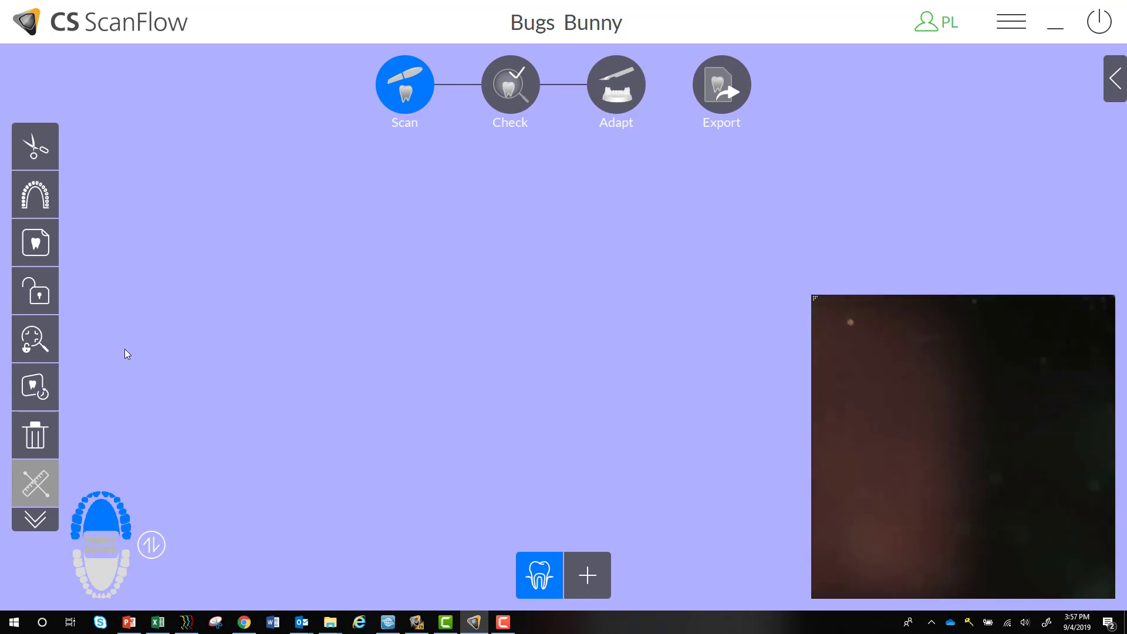
pyautogui.moveTo(852, 323); pyautogui.dragTo(477, 187)
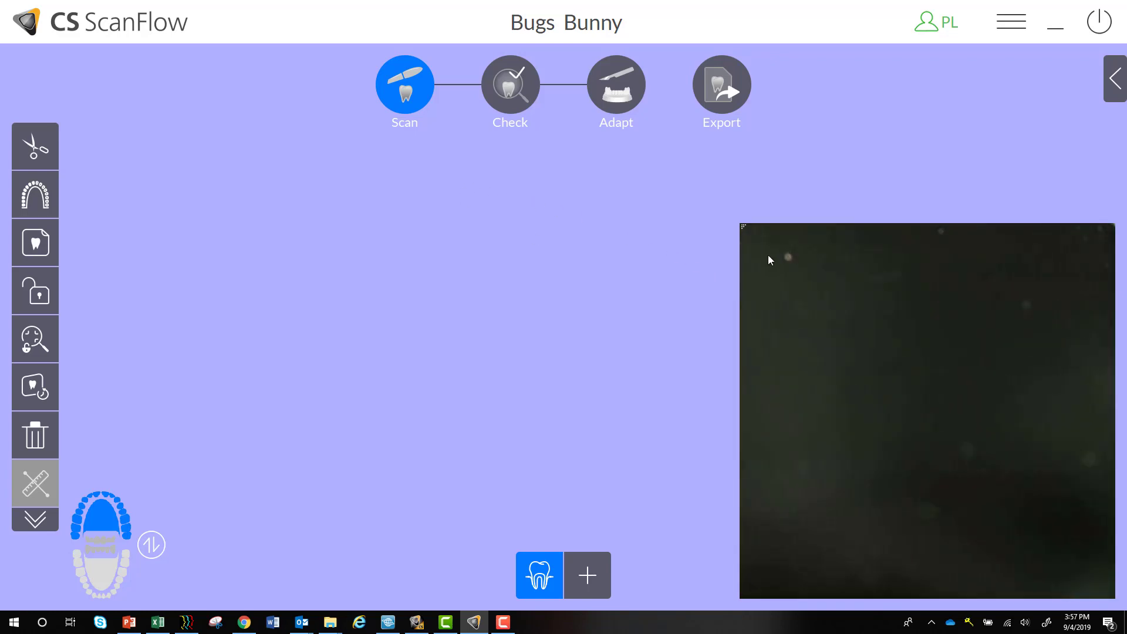
pyautogui.moveTo(742, 225); pyautogui.dragTo(873, 329)
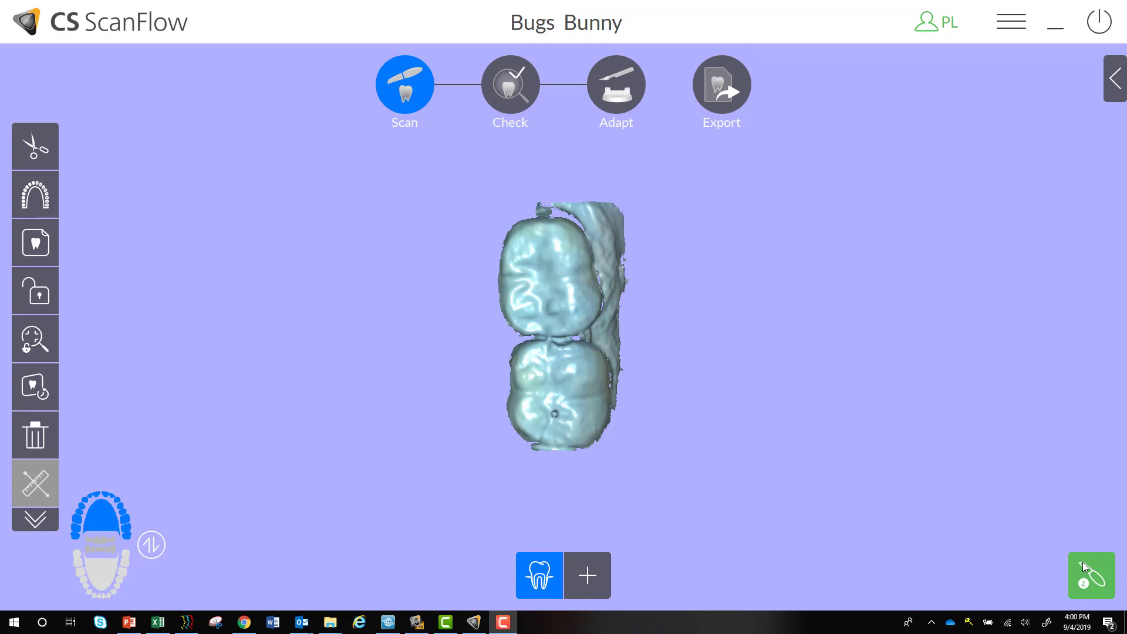
# Resume scanning the upper jaw and transfer the scan to the lower jaw with Switch Catalog
pyautogui.click(1083, 563)
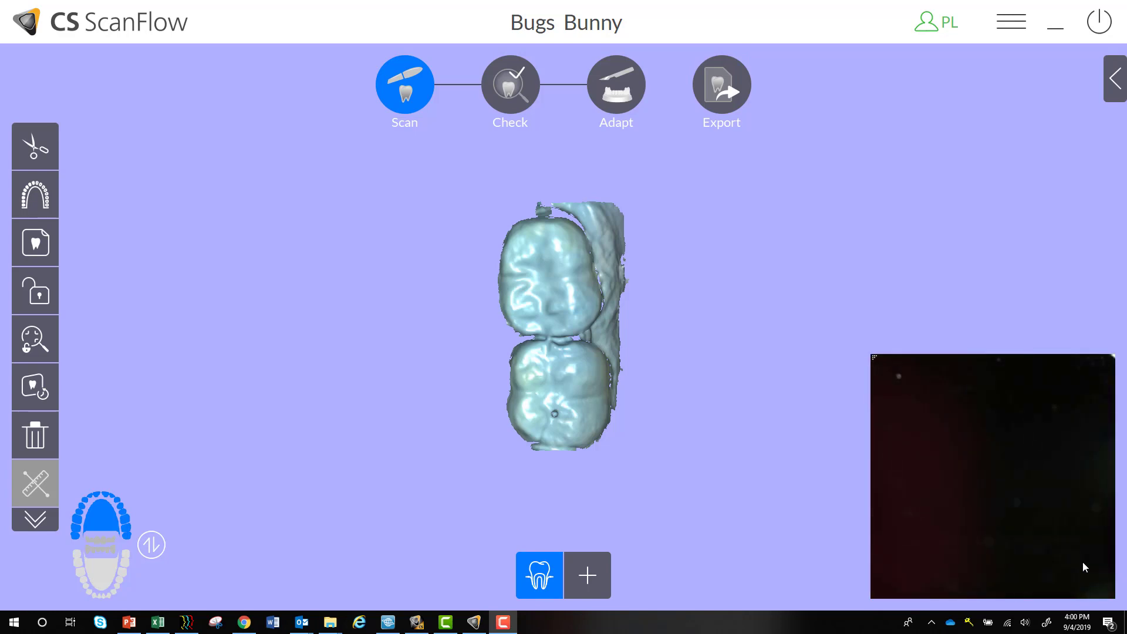
pyautogui.moveTo(812, 332)
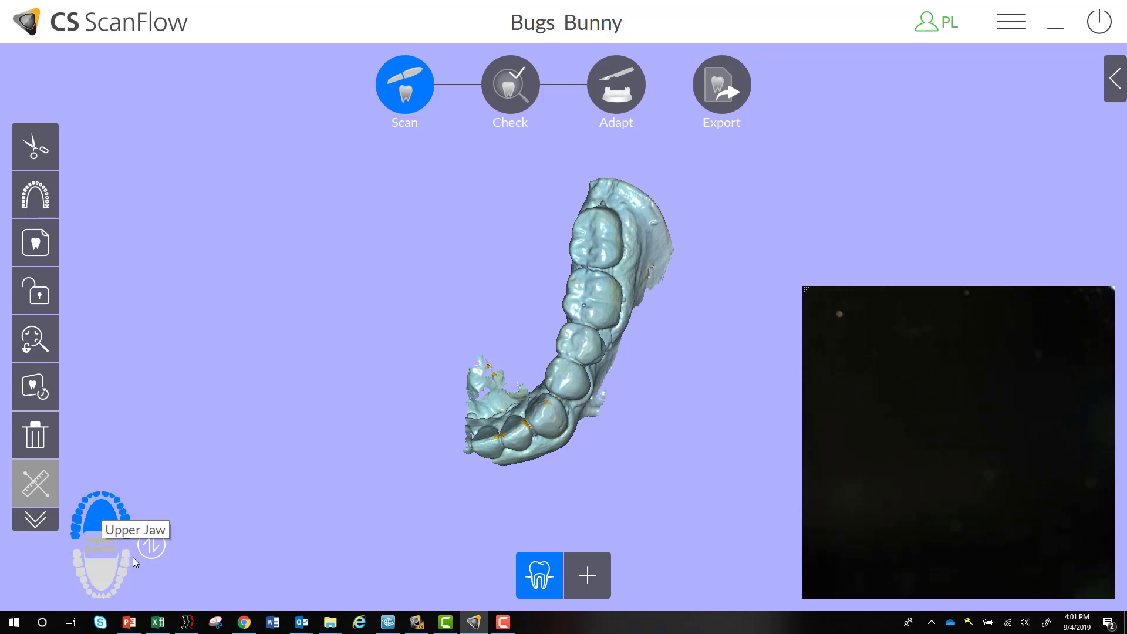
pyautogui.click(150, 545)
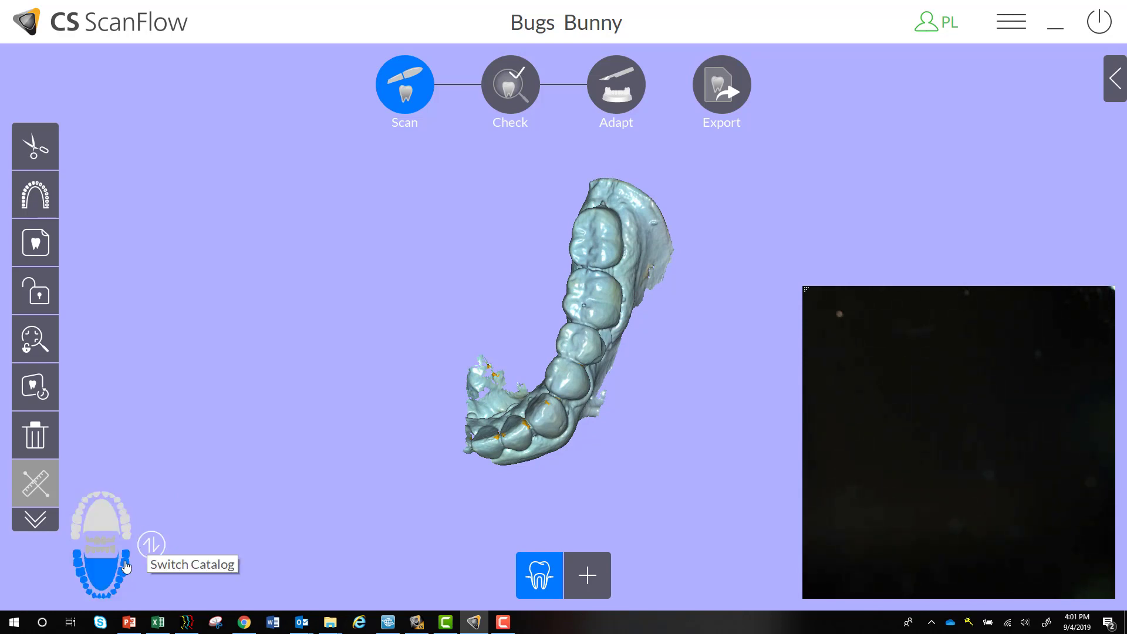
pyautogui.click(119, 524)
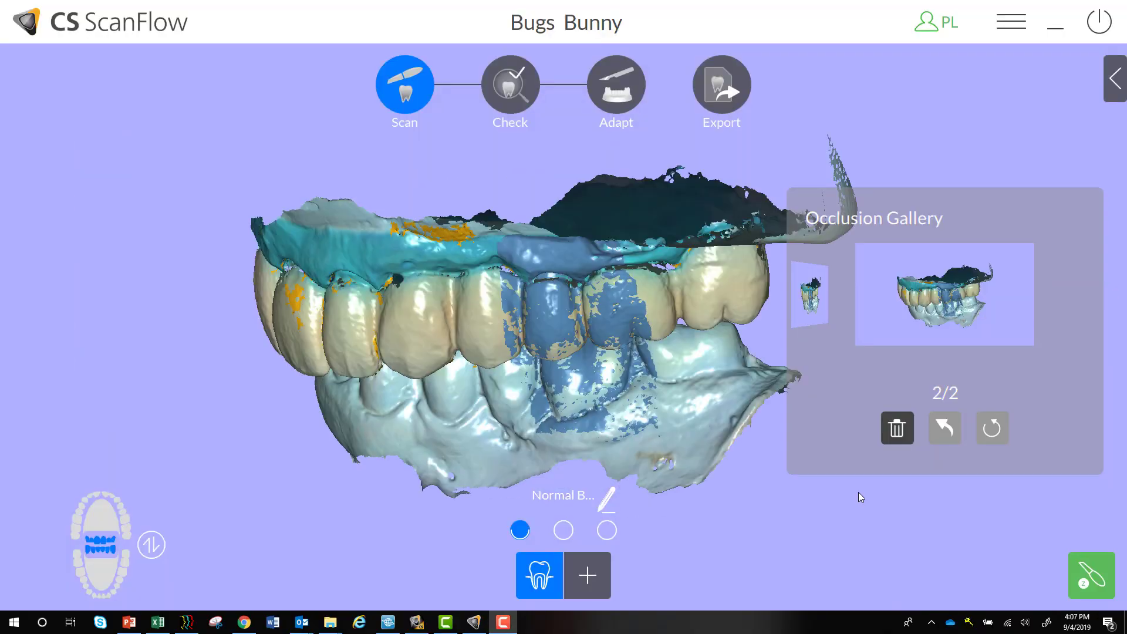
# Inspect the bite alignment on the model and compare the captured bites in the Occlusion Gallery
pyautogui.scroll(-3, 479, 372)
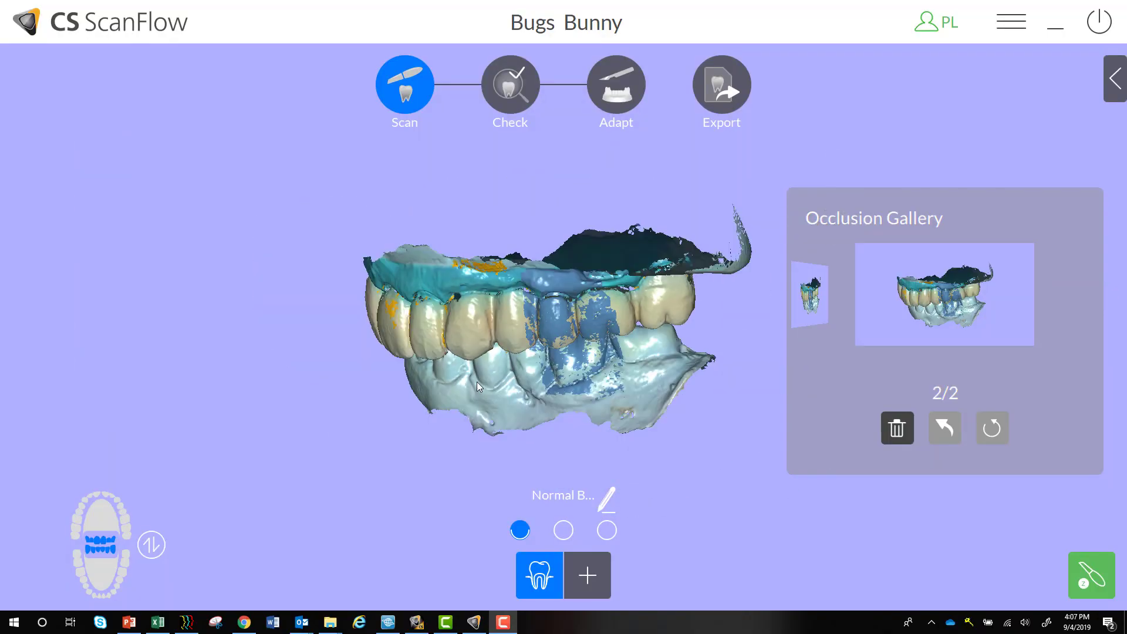
pyautogui.moveTo(486, 350); pyautogui.dragTo(511, 338)
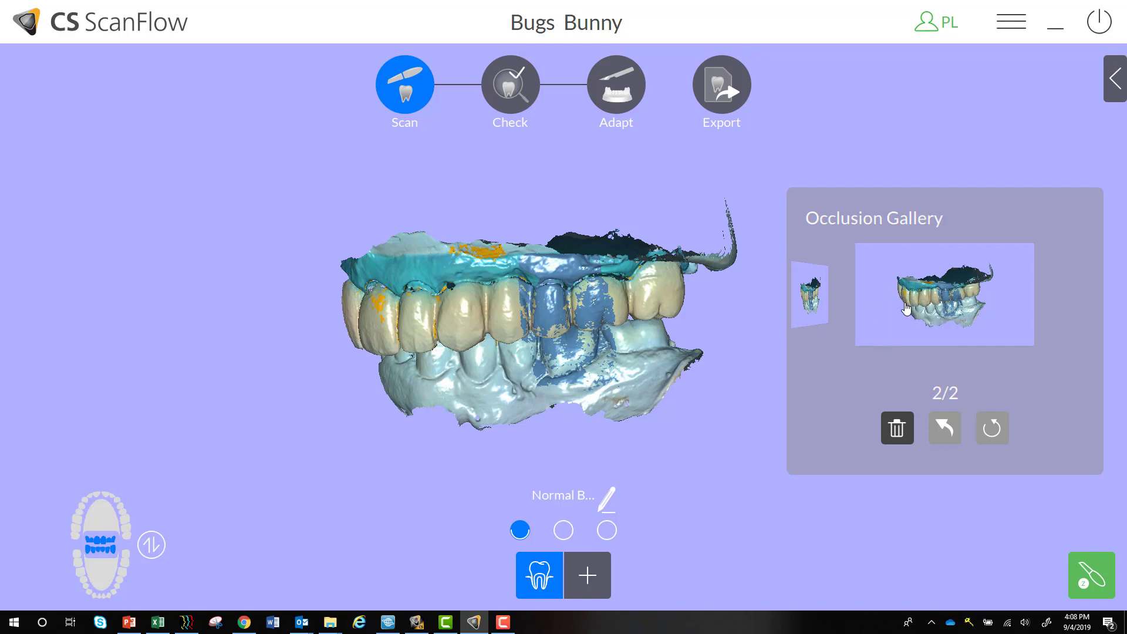
pyautogui.moveTo(927, 294); pyautogui.dragTo(1005, 294)
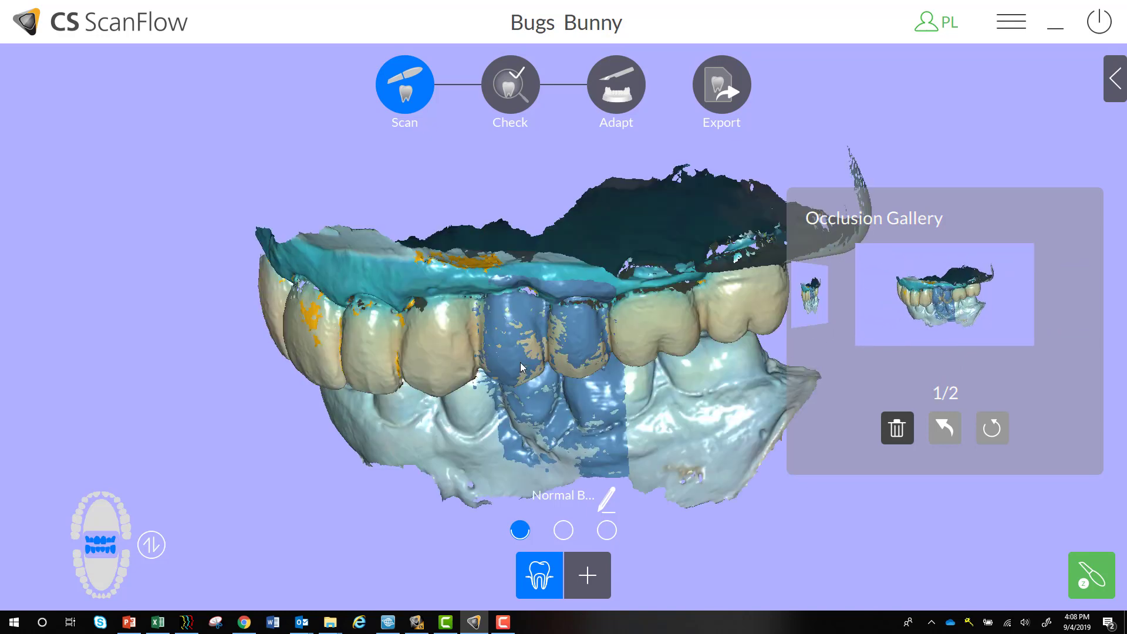
pyautogui.moveTo(996, 325); pyautogui.dragTo(957, 308)
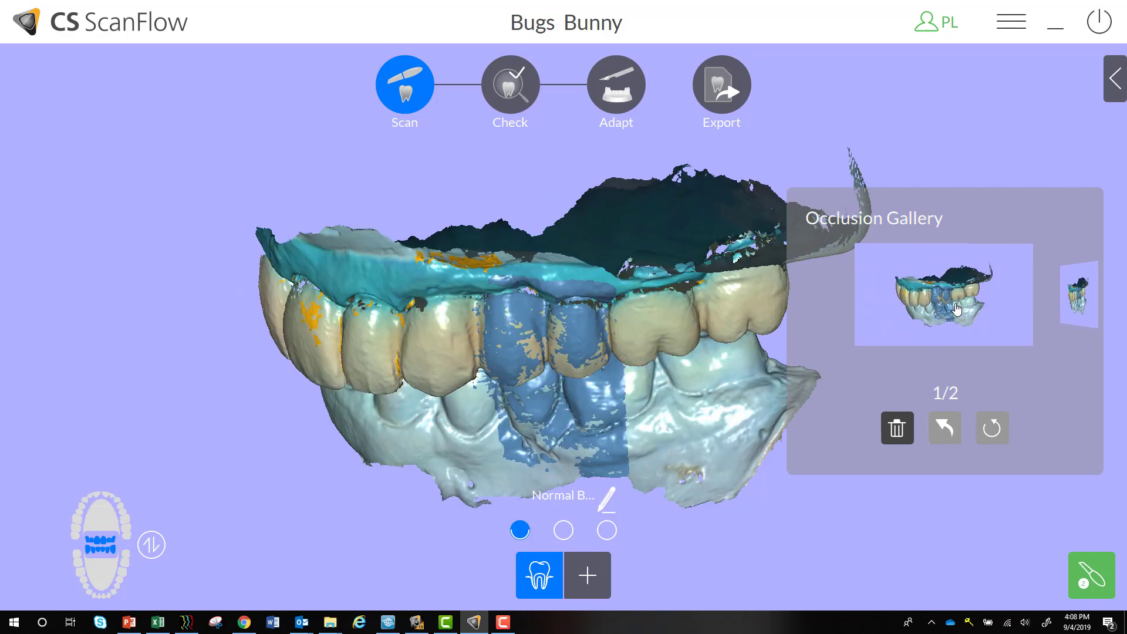
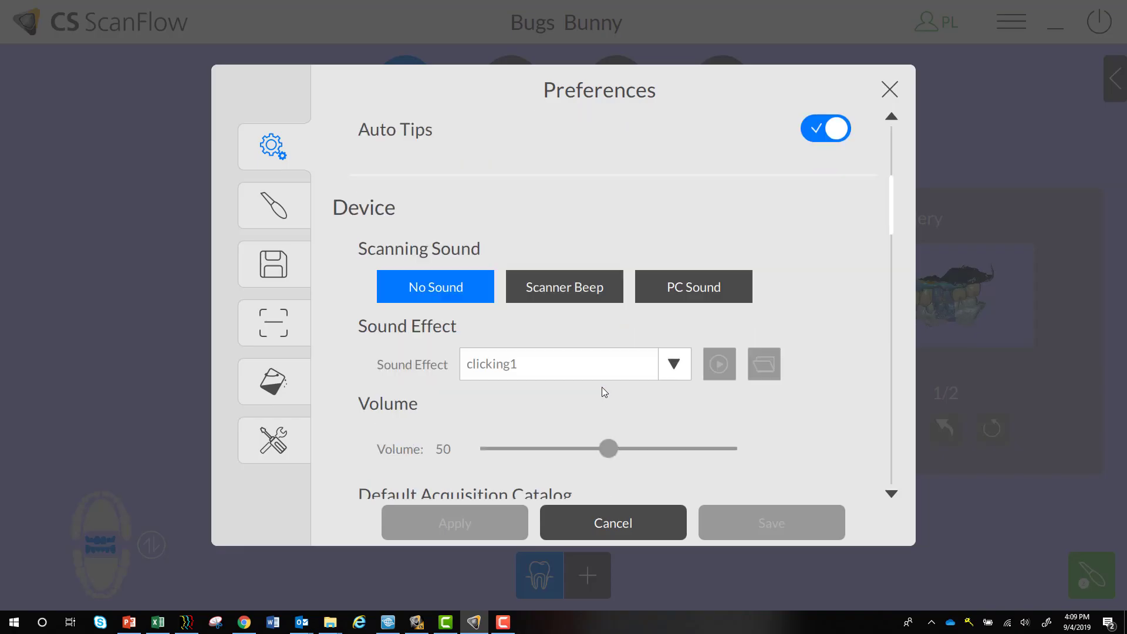
# Turn off Enable Multiple Bite Capture in the scan preferences and save the change
pyautogui.scroll(-6, 601, 386)
pyautogui.scroll(-6, 604, 408)
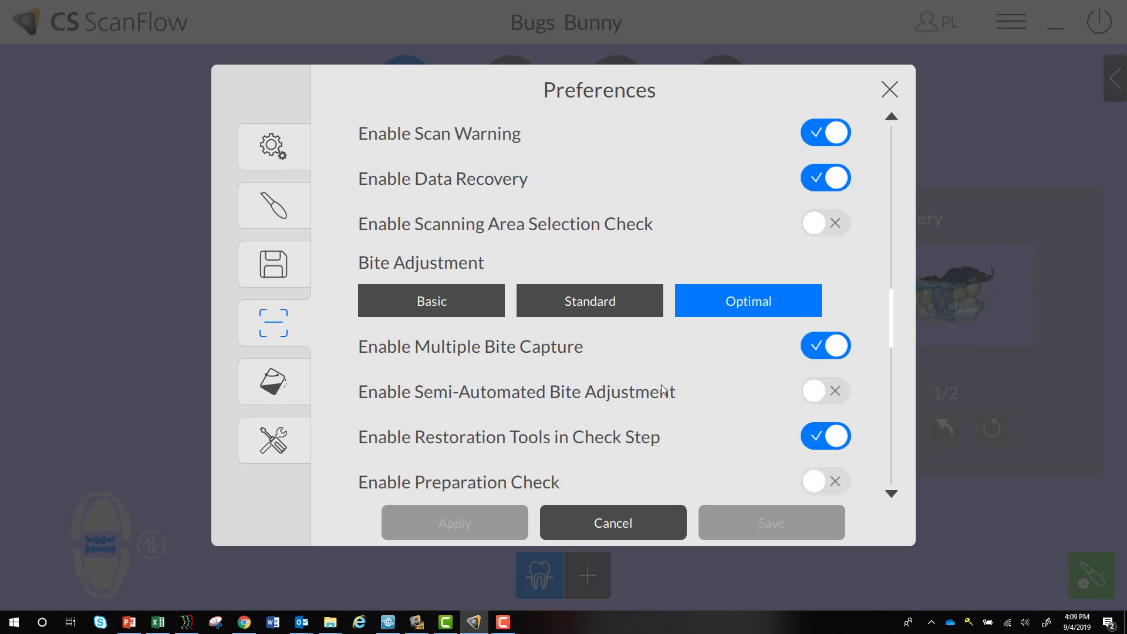
pyautogui.click(834, 349)
pyautogui.click(800, 524)
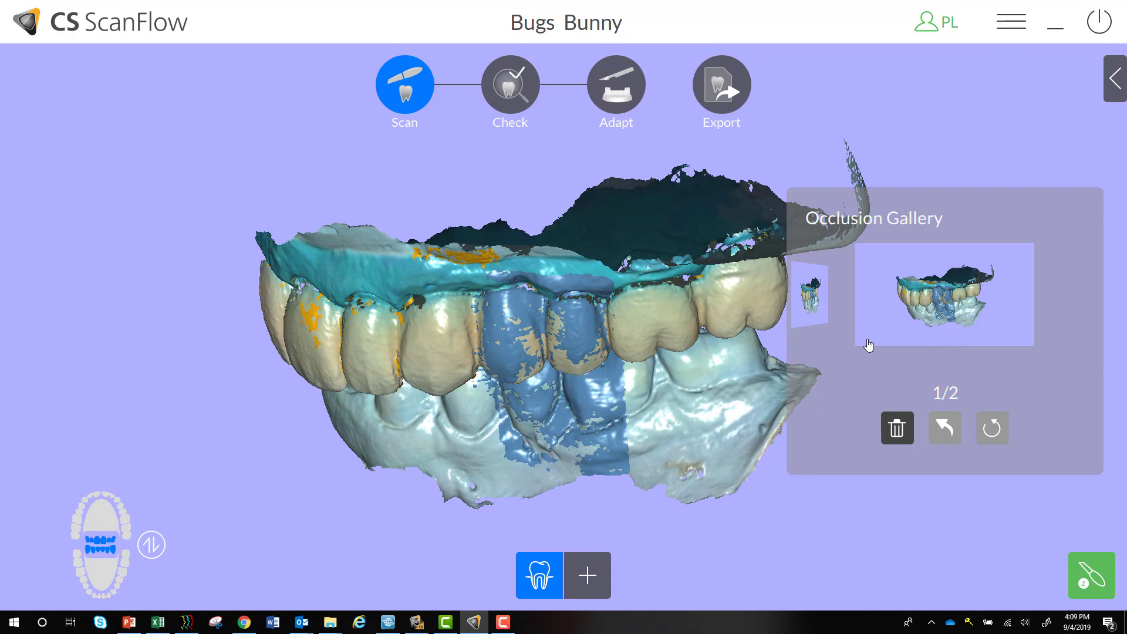
# Turn Enable Multiple Bite Capture back on in the scan preferences and save
pyautogui.click(1011, 22)
pyautogui.click(942, 226)
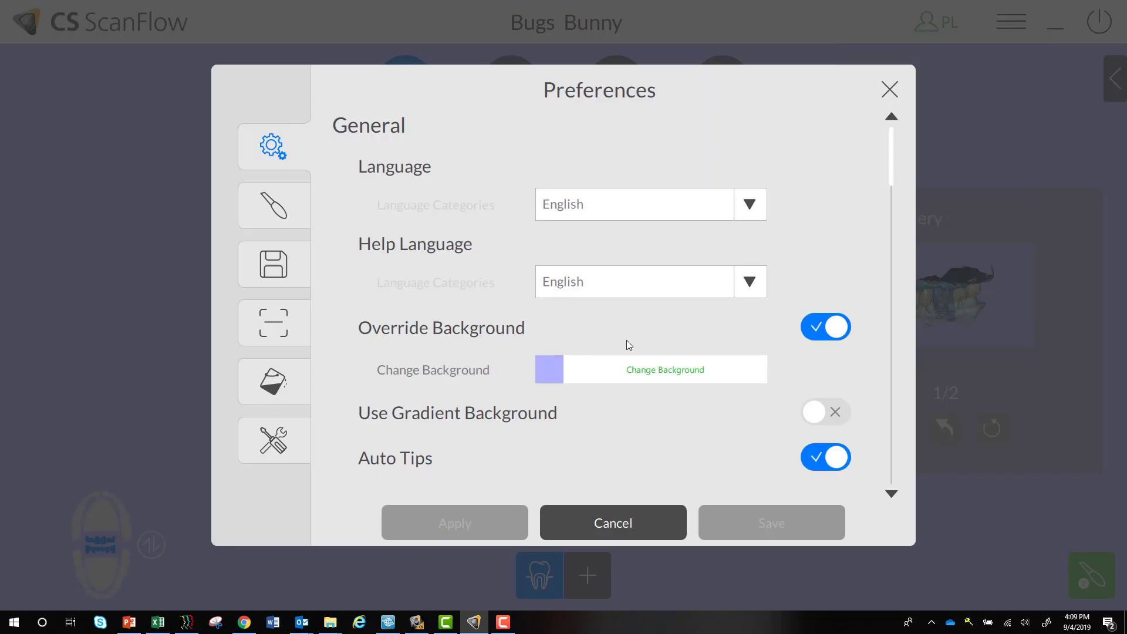
pyautogui.moveTo(890, 156); pyautogui.dragTo(868, 347)
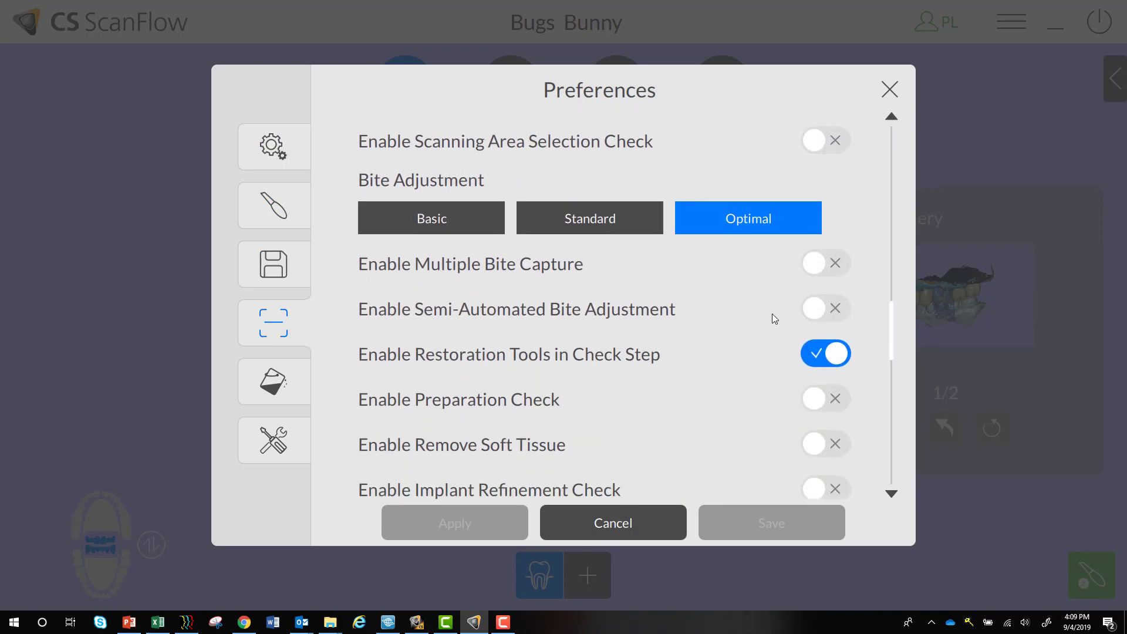
pyautogui.click(805, 272)
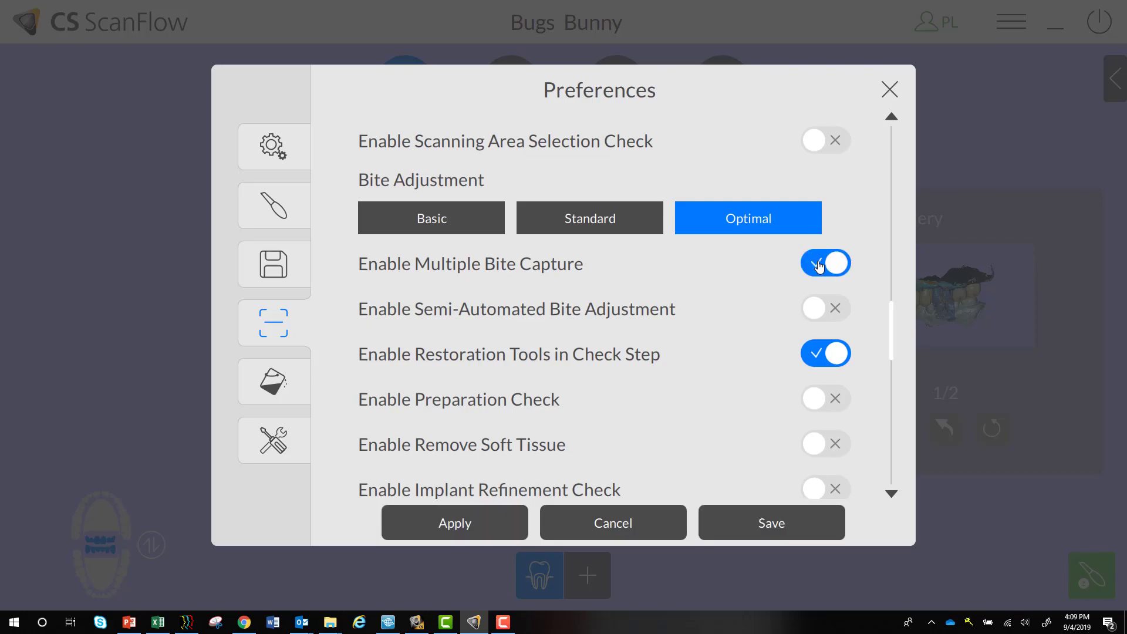
pyautogui.click(773, 520)
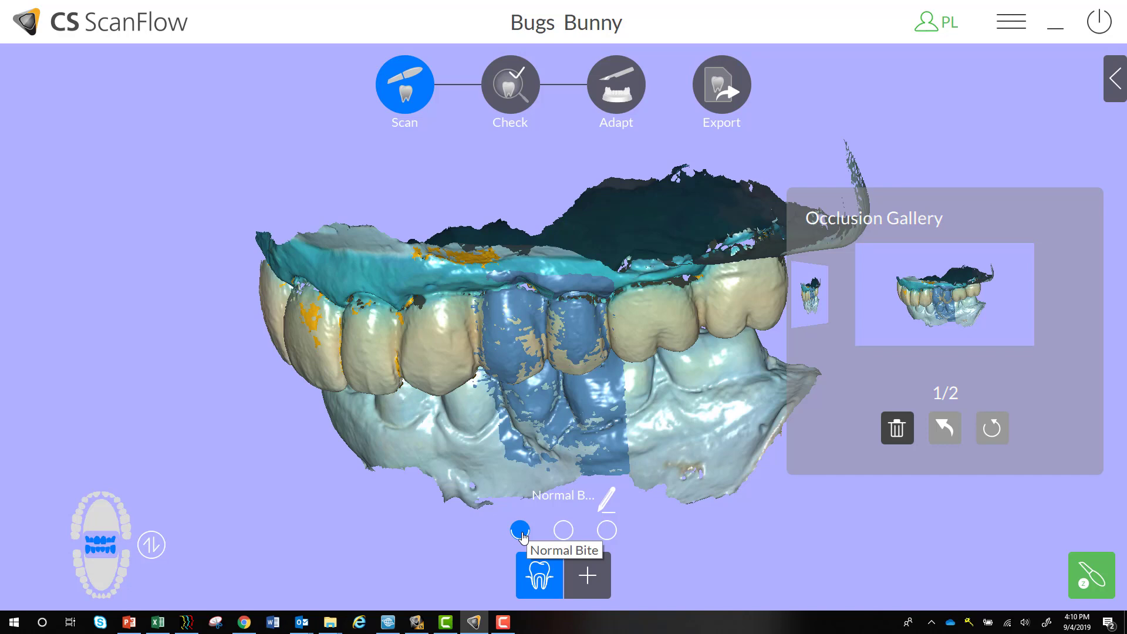
# Proceed to the Check stage and refine the upper, lower and bite scans at HR resolution
pyautogui.click(563, 531)
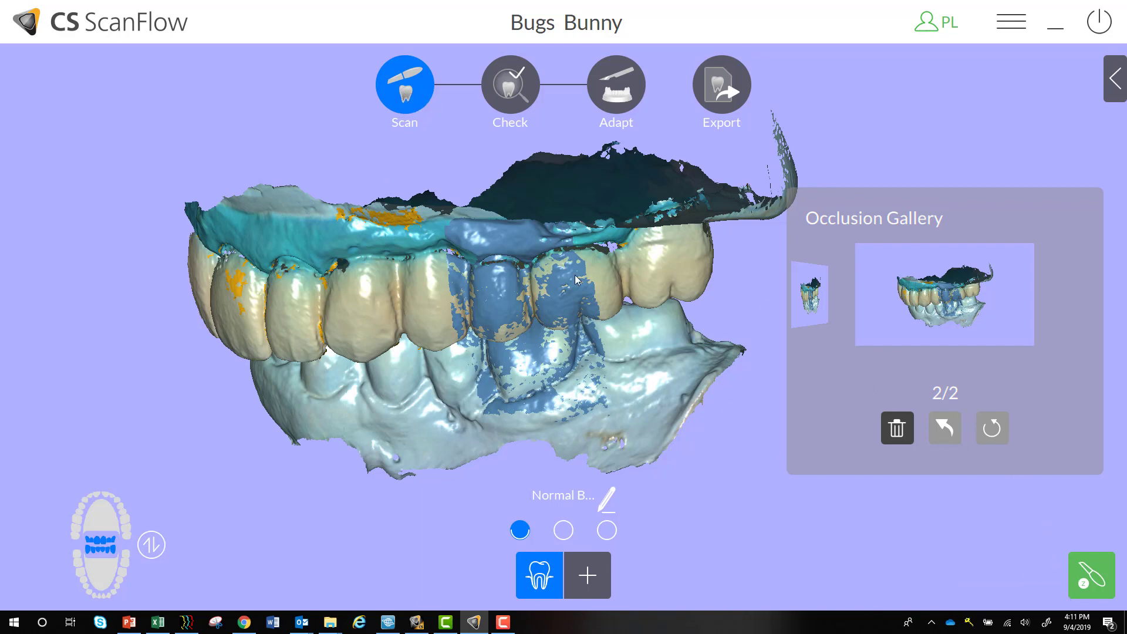
pyautogui.click(508, 87)
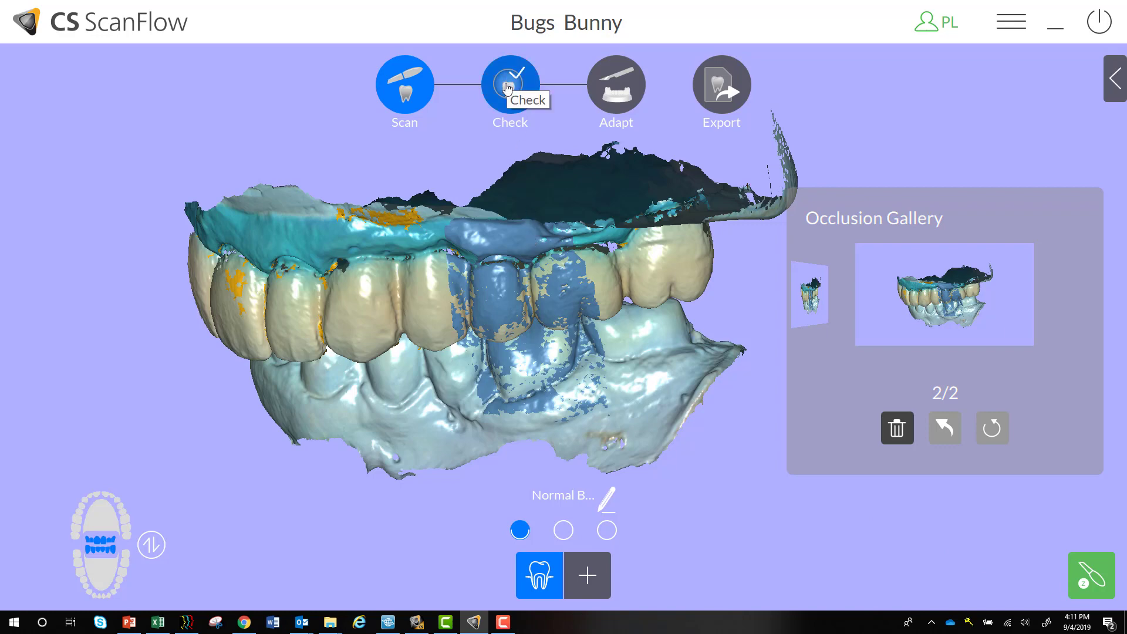
pyautogui.click(509, 87)
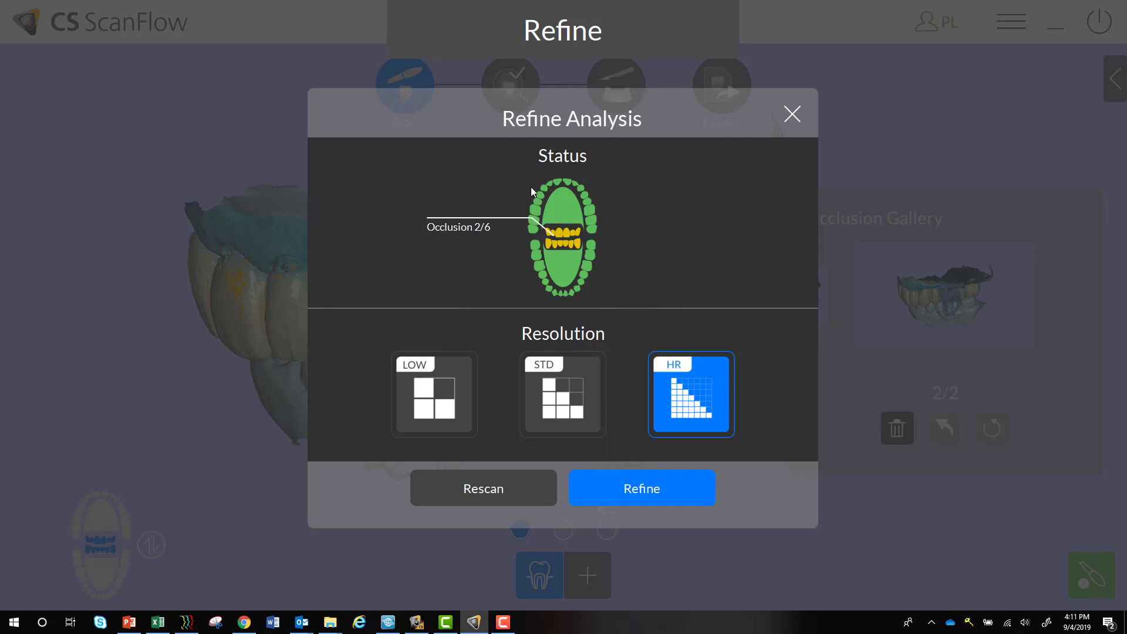
pyautogui.click(475, 395)
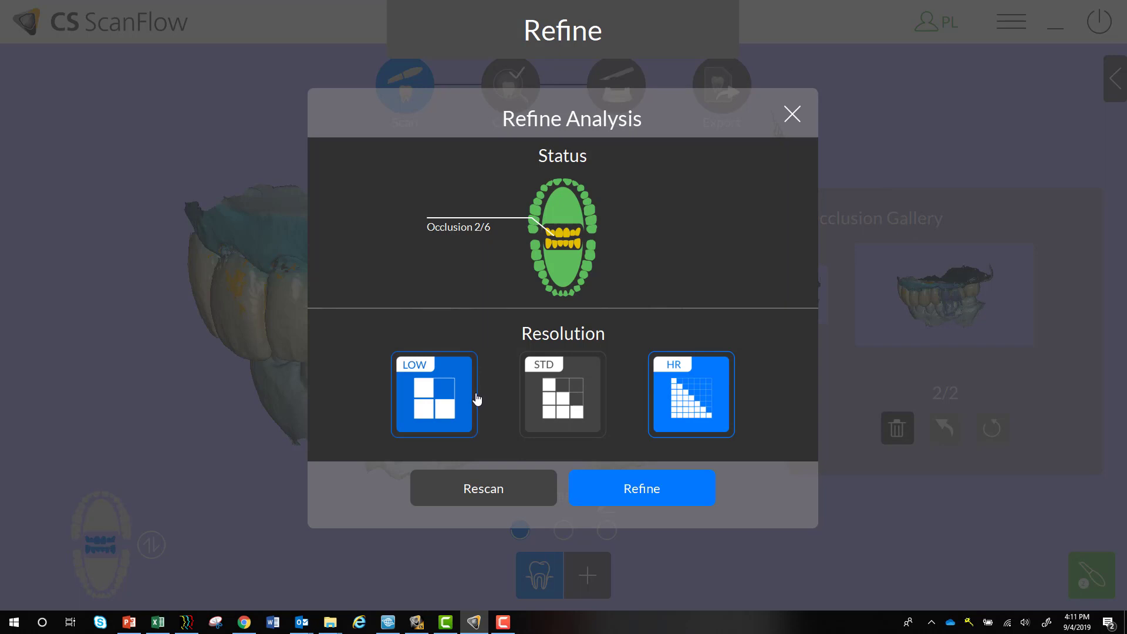
pyautogui.click(442, 419)
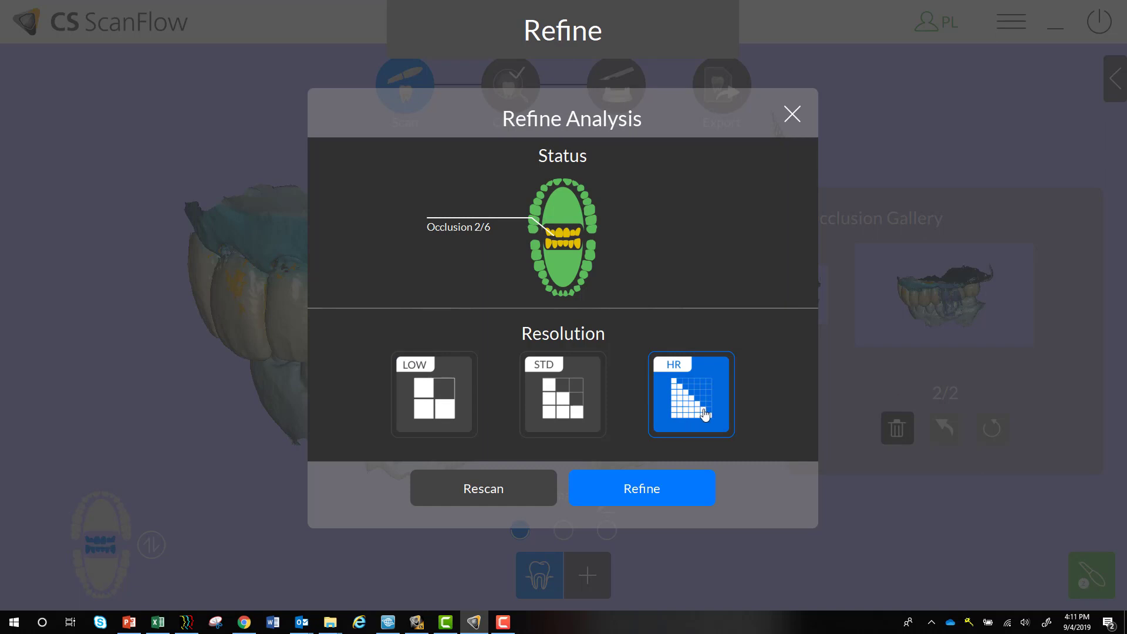
pyautogui.click(407, 409)
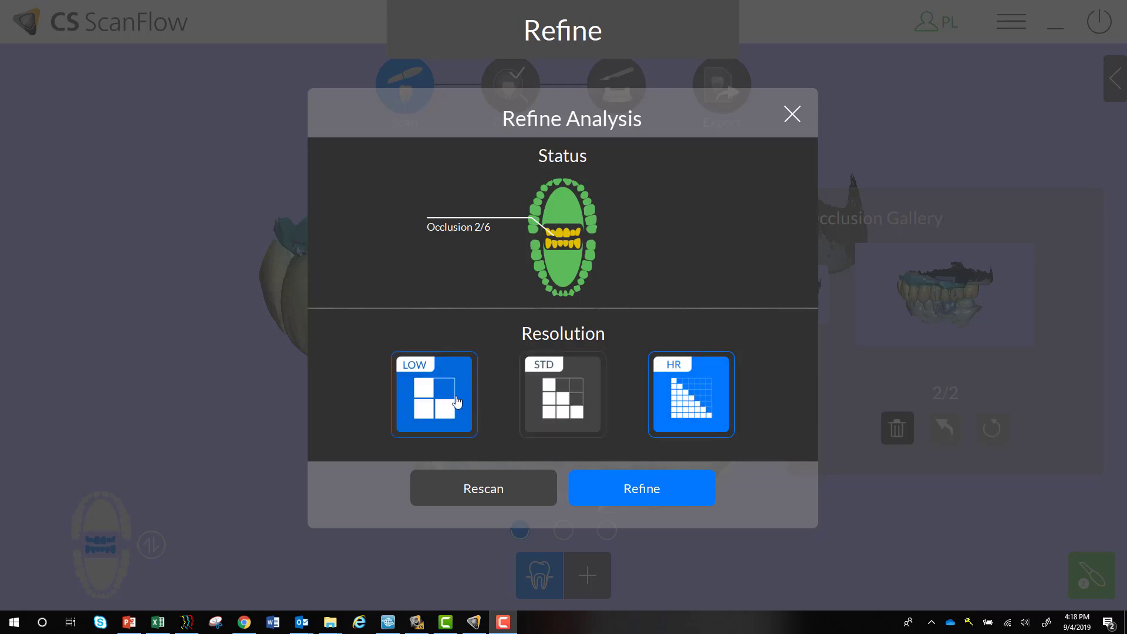
pyautogui.click(645, 488)
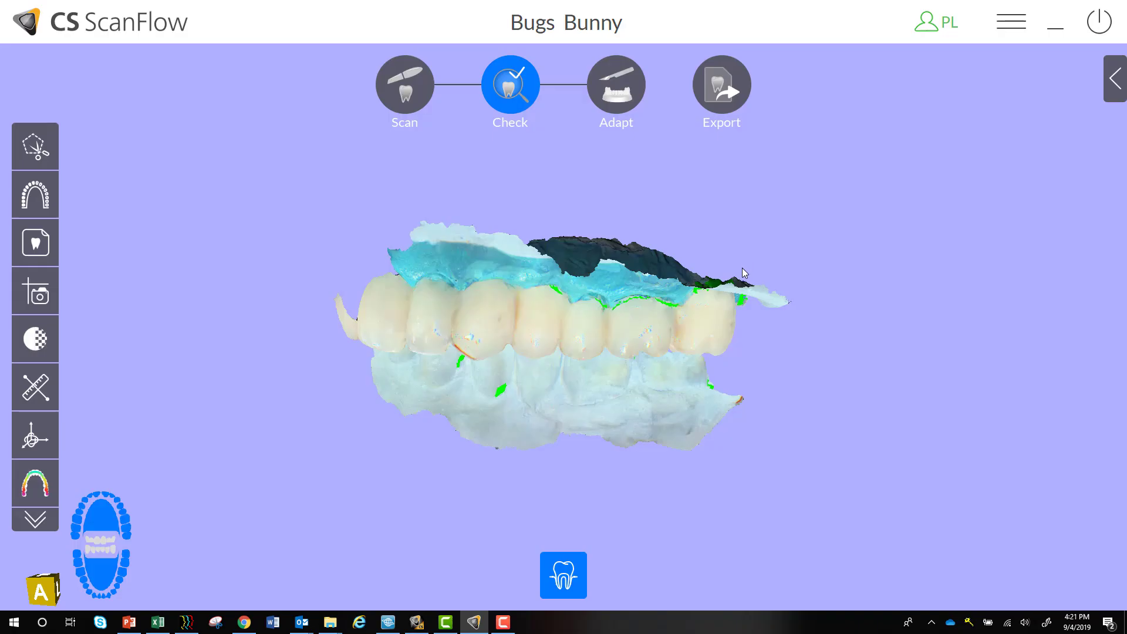
# Compare the model's appearance by toggling its lighting and colour display, restoring each original setting and closing the display tools
pyautogui.click(1117, 86)
pyautogui.click(888, 83)
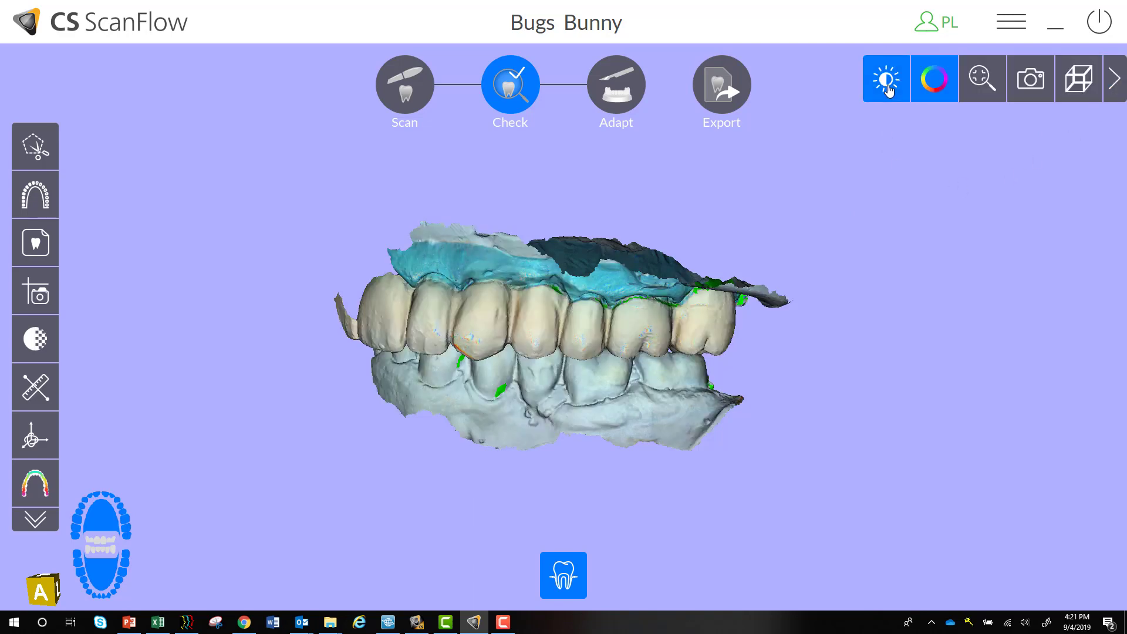
pyautogui.click(888, 82)
pyautogui.click(925, 87)
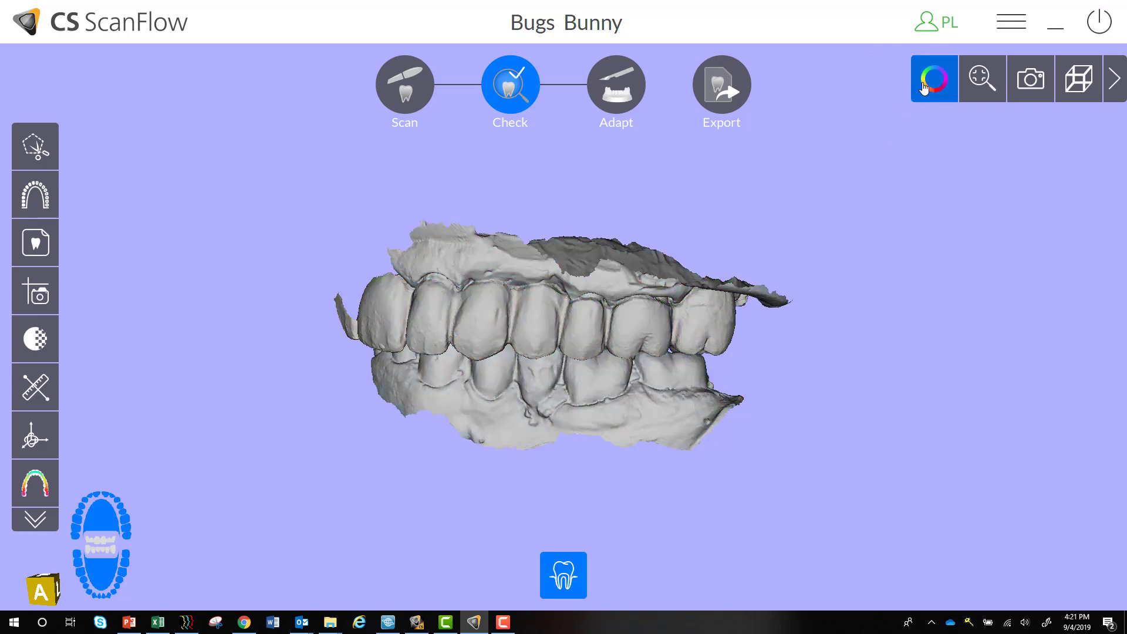
pyautogui.click(924, 86)
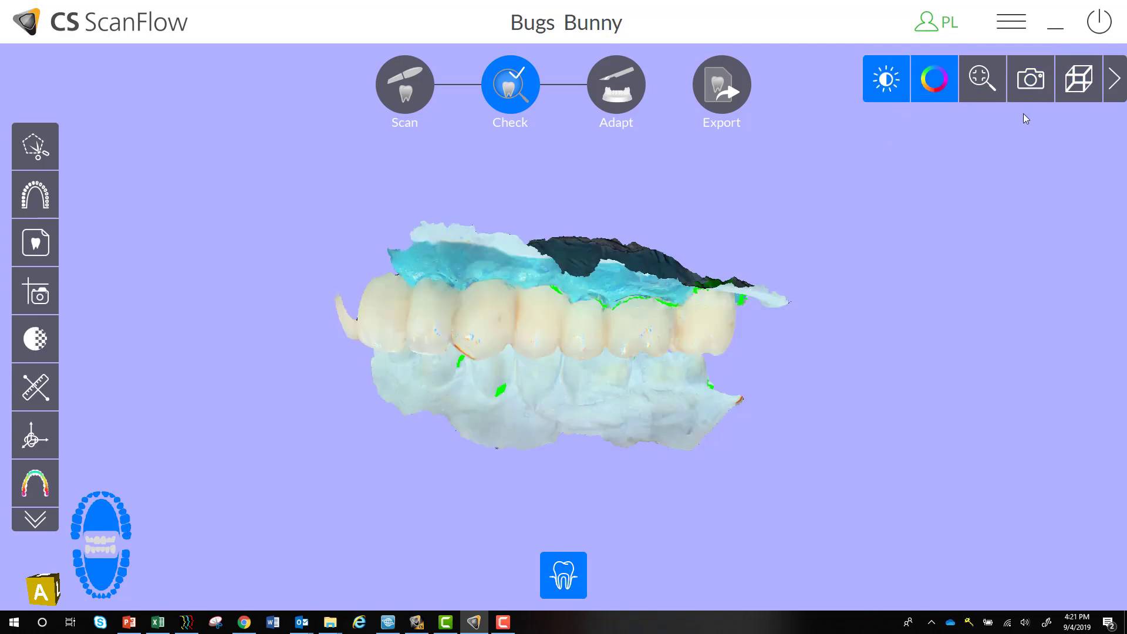
pyautogui.click(1114, 78)
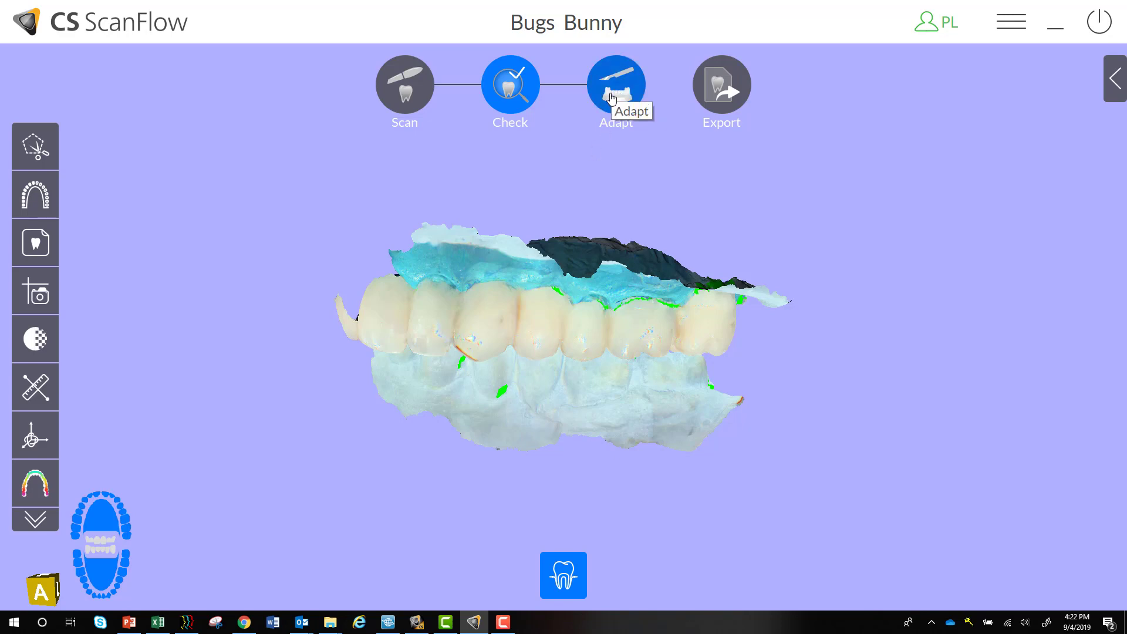
# Send the scans to the lab through CS Connect with the Restoration indication, and switch to the CS Connect portal in Chrome
pyautogui.click(715, 97)
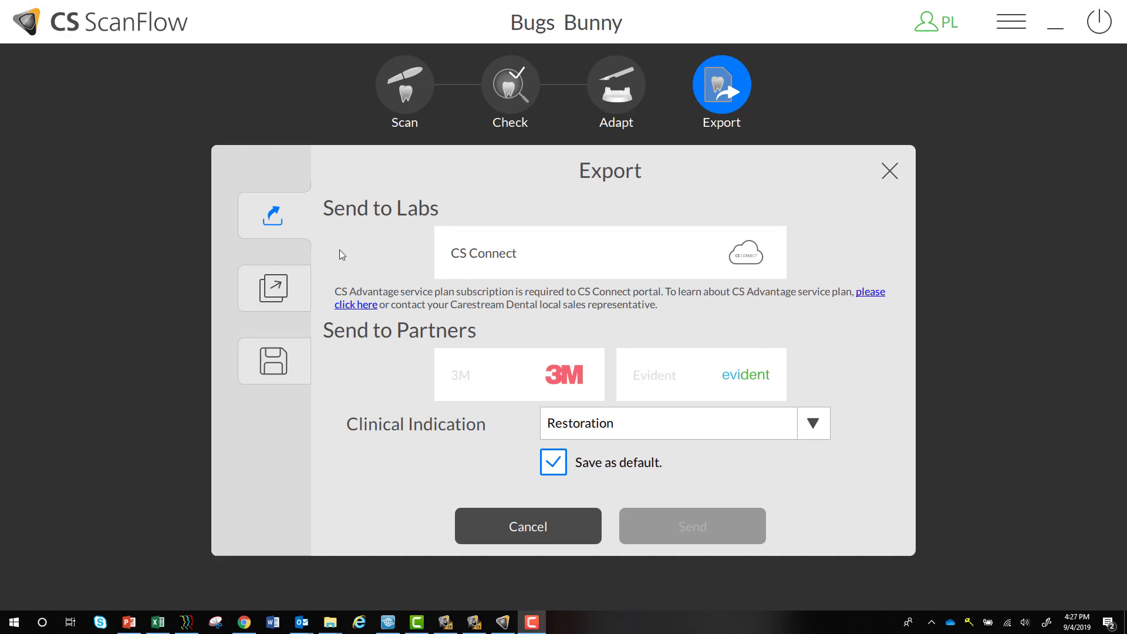
pyautogui.click(484, 256)
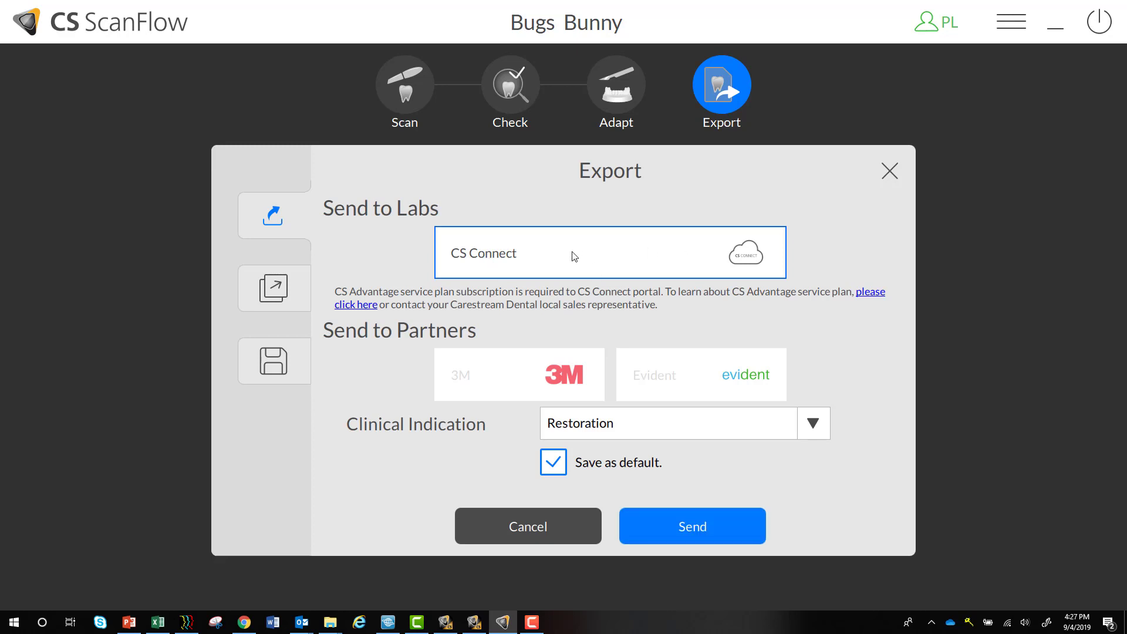
pyautogui.click(706, 528)
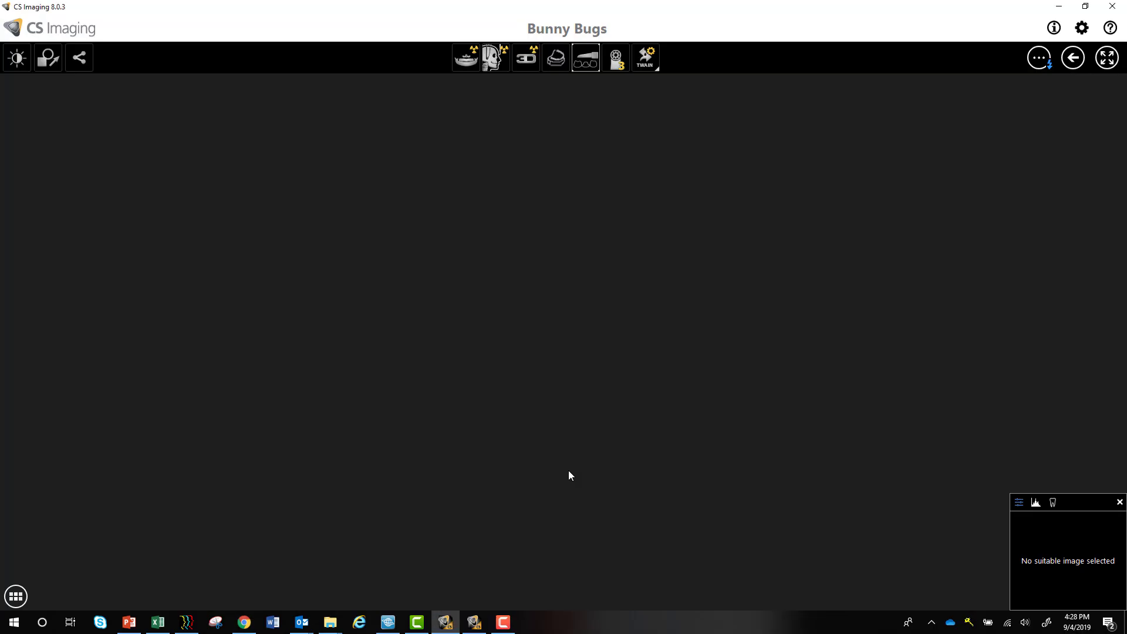
pyautogui.click(243, 623)
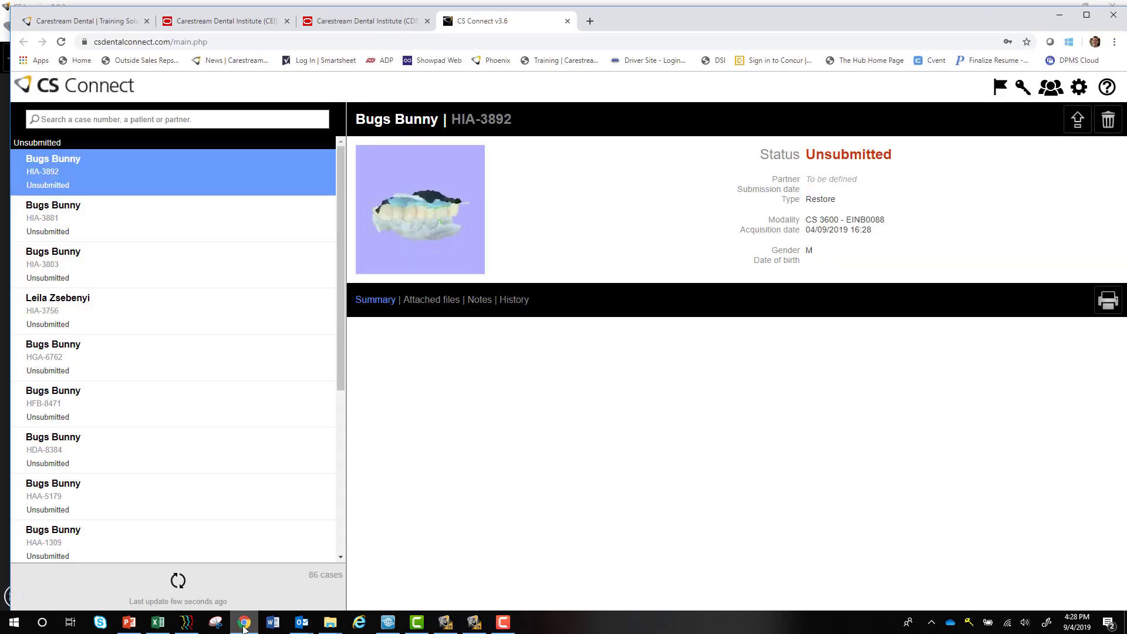